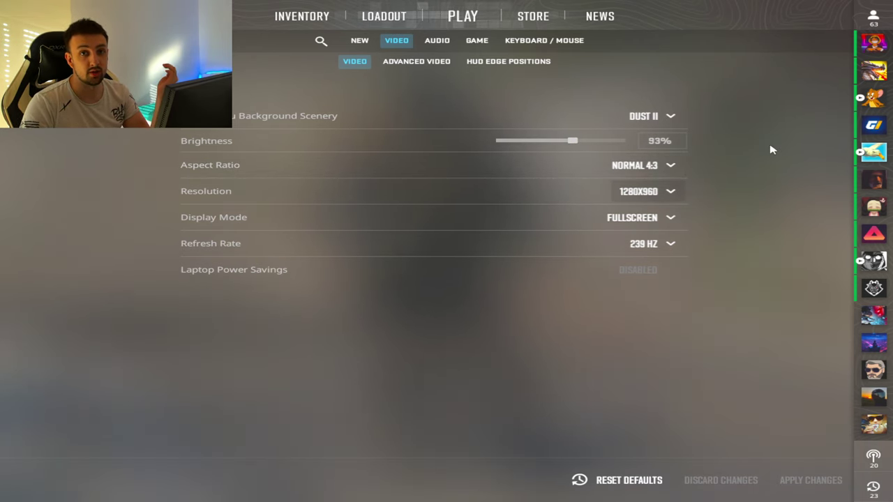
Review the available Resolution and Refresh Rate options in the basic video settings
{"action": "left_click", "coordinate": [669, 191]}
{"action": "left_click", "coordinate": [670, 192]}
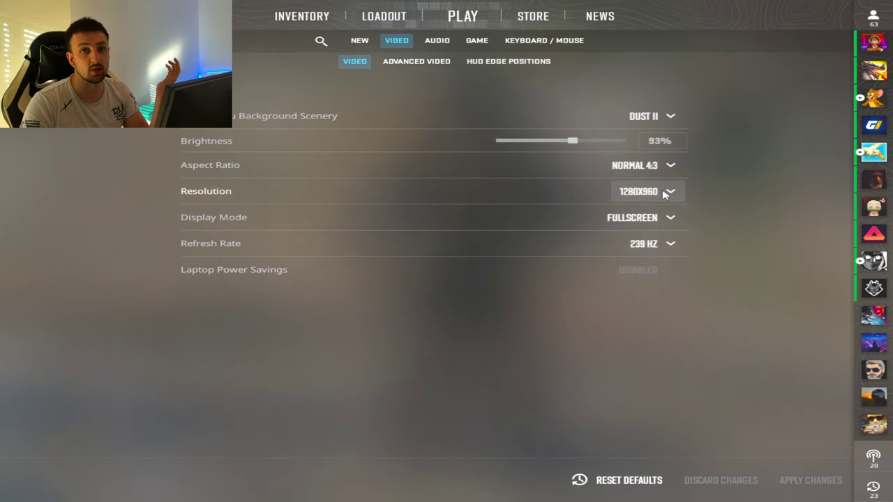
{"action": "left_click", "coordinate": [670, 191]}
{"action": "left_click", "coordinate": [669, 191]}
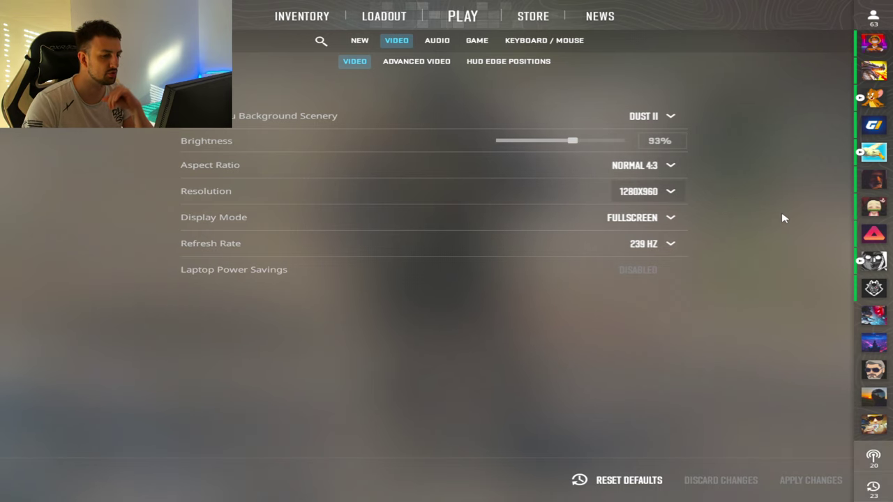
{"action": "left_click", "coordinate": [664, 243]}
{"action": "left_click", "coordinate": [665, 243]}
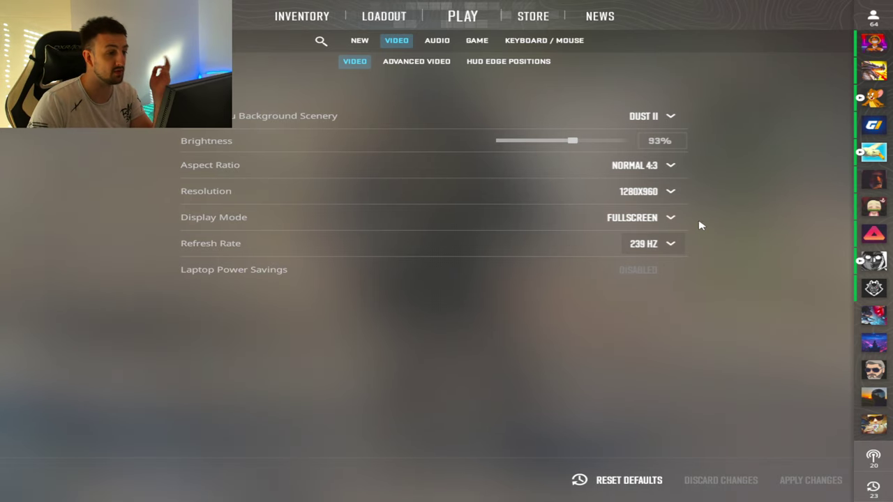
Open the advanced video settings and review the Global Shadow Quality options
{"action": "left_click", "coordinate": [421, 61]}
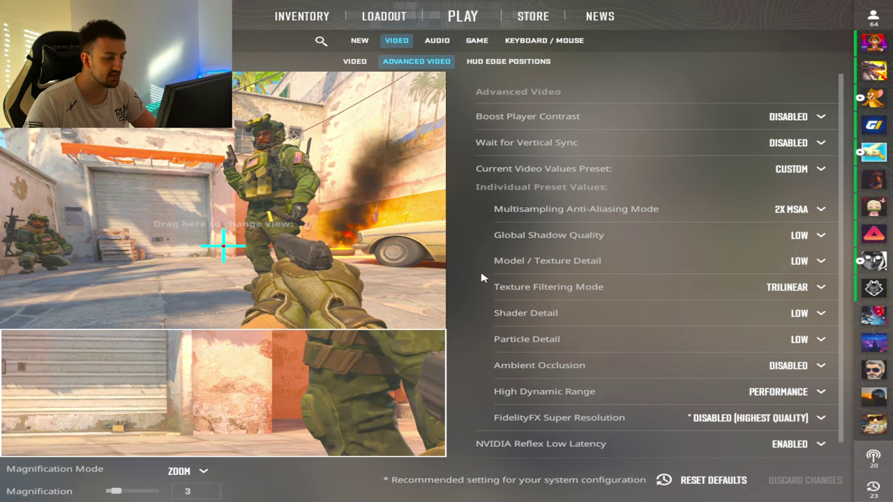
{"action": "left_click", "coordinate": [819, 237]}
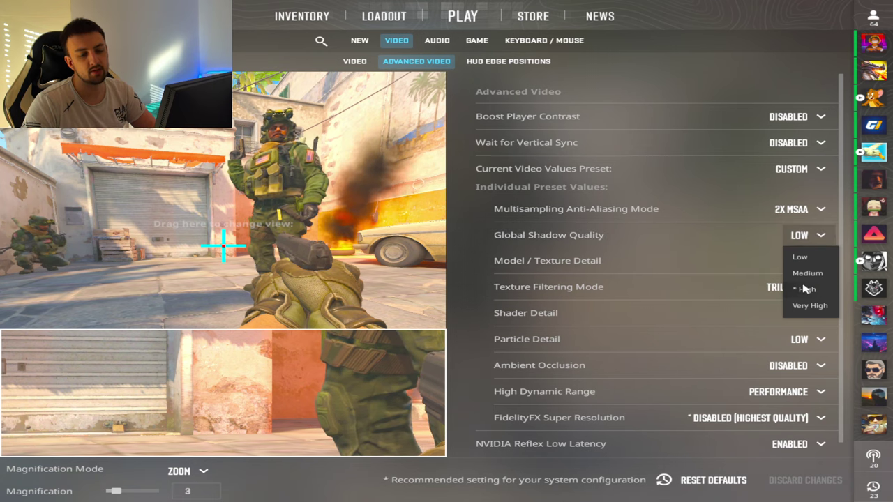
{"action": "left_click", "coordinate": [819, 237]}
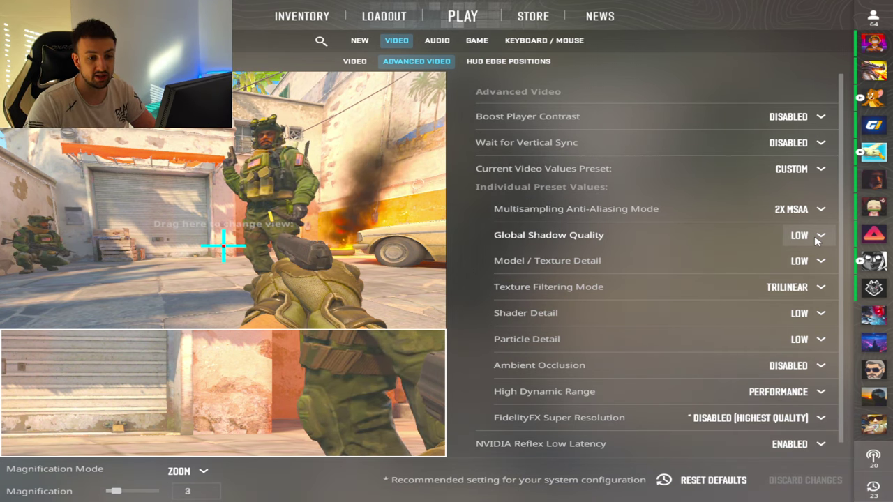
{"action": "left_click", "coordinate": [818, 237]}
{"action": "left_click", "coordinate": [817, 237]}
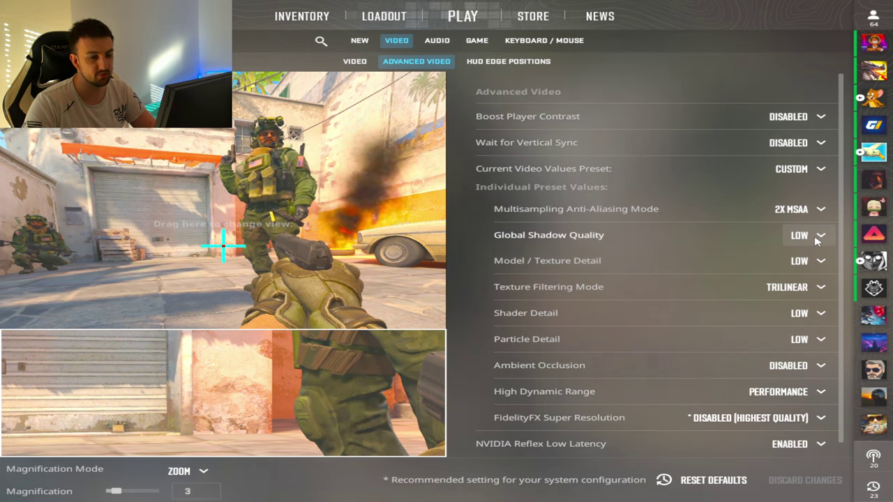
{"action": "left_click", "coordinate": [817, 237]}
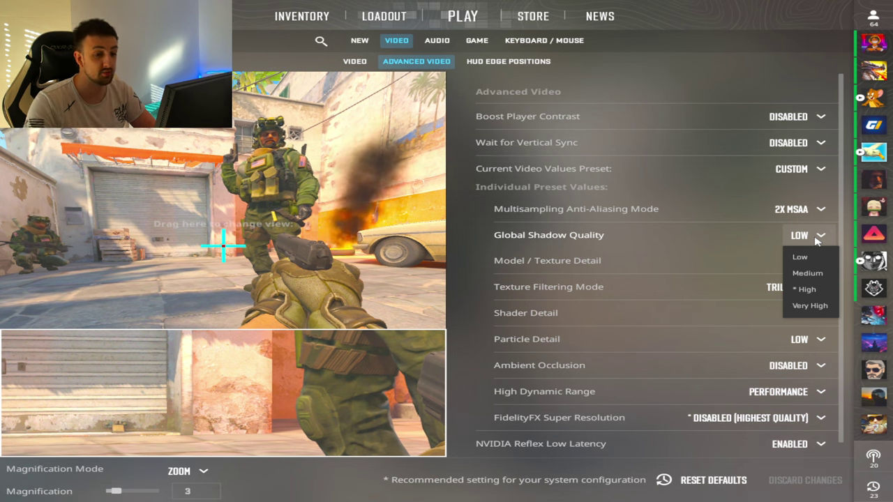
{"action": "left_click", "coordinate": [823, 240]}
{"action": "left_click", "coordinate": [821, 238]}
{"action": "left_click", "coordinate": [820, 240]}
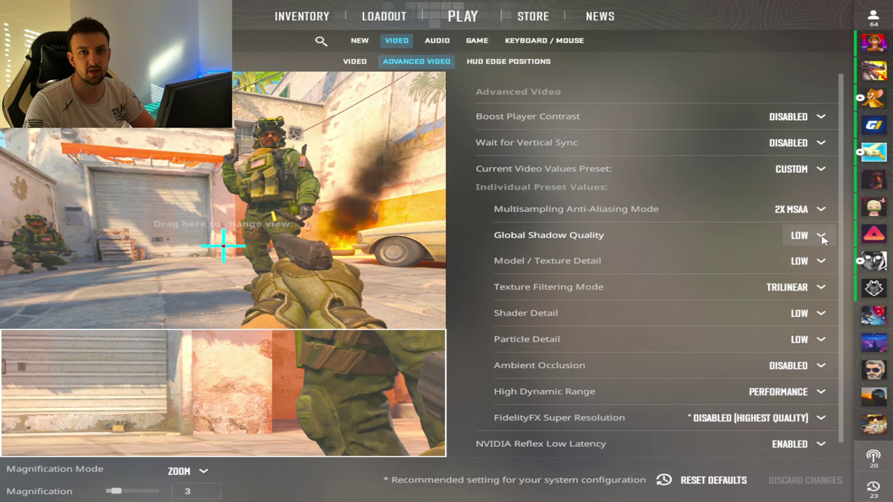
{"action": "left_click", "coordinate": [820, 240]}
{"action": "left_click", "coordinate": [809, 244]}
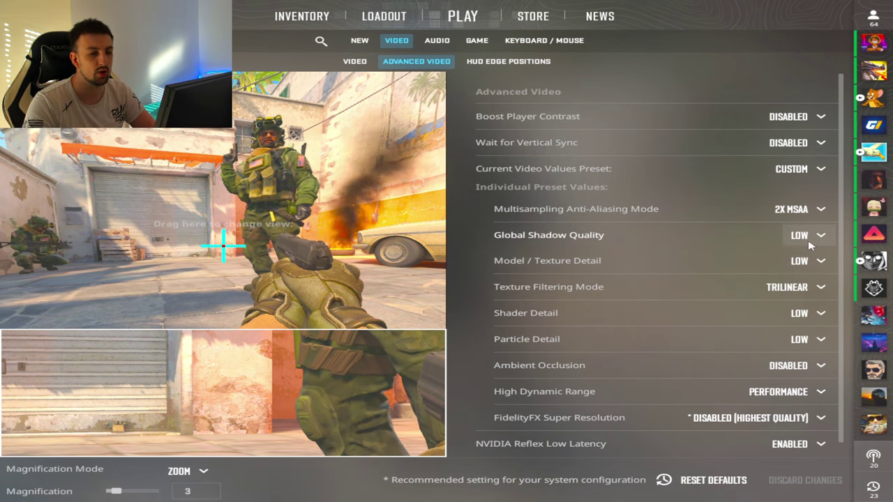
Review the options for Multisampling Anti-Aliasing Mode and Texture Filtering Mode in the advanced video settings
{"action": "left_click", "coordinate": [808, 208]}
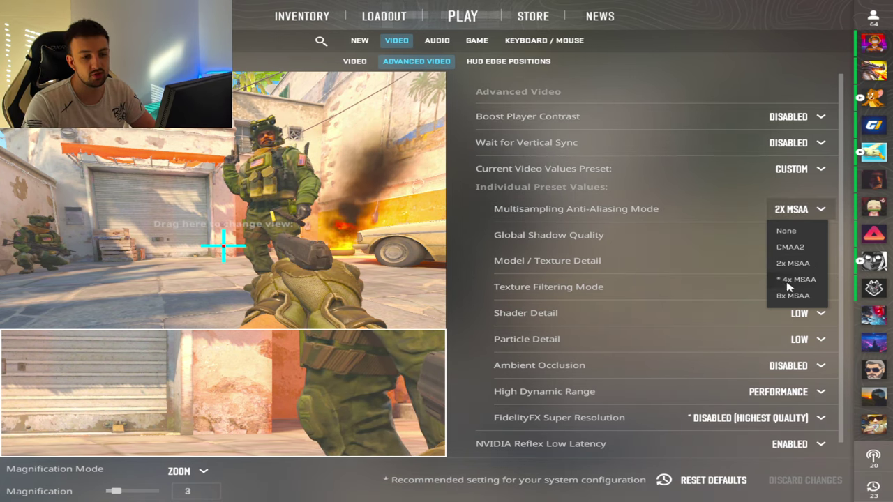
{"action": "left_click", "coordinate": [817, 210]}
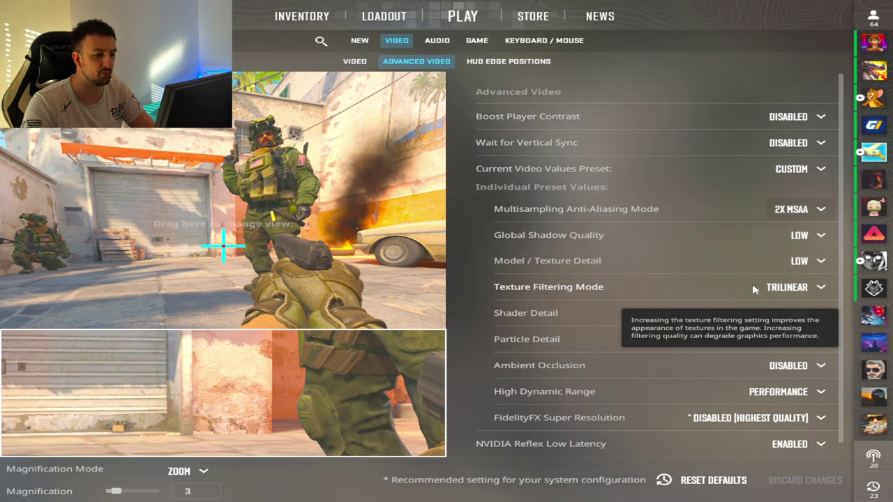
{"action": "left_click", "coordinate": [816, 292]}
{"action": "left_click", "coordinate": [814, 295]}
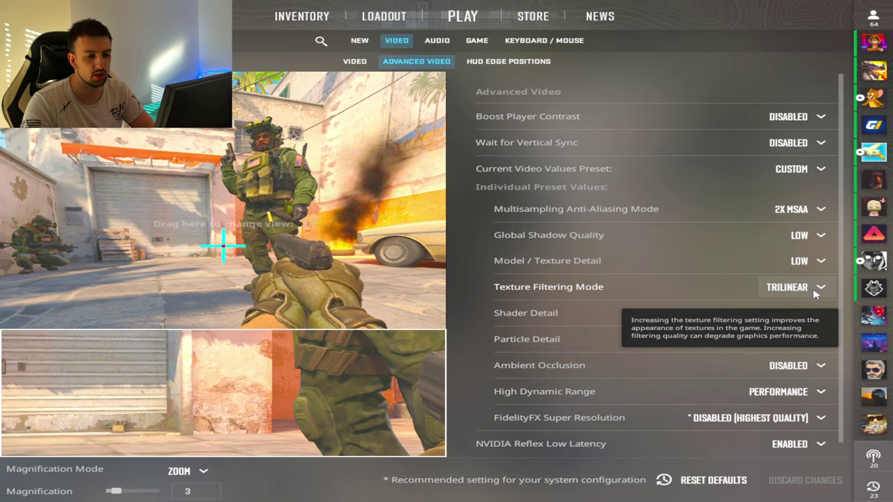
{"action": "left_click", "coordinate": [814, 294]}
{"action": "left_click", "coordinate": [815, 294]}
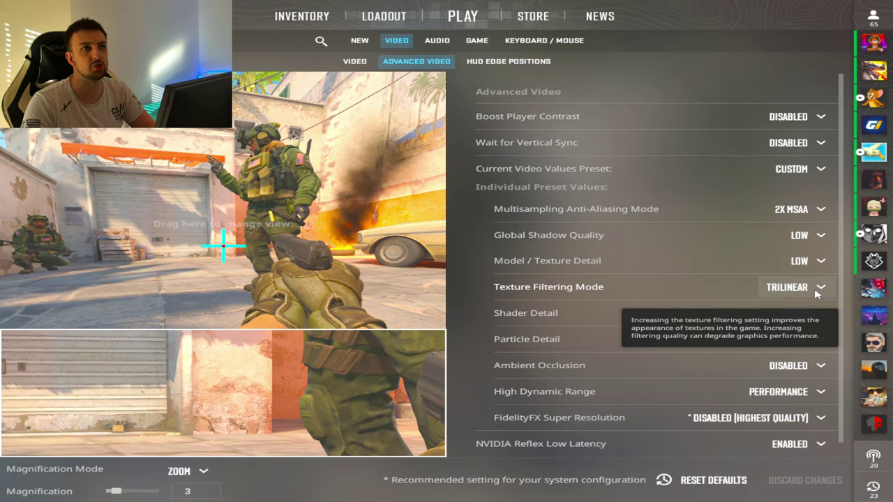
{"action": "left_click", "coordinate": [815, 293]}
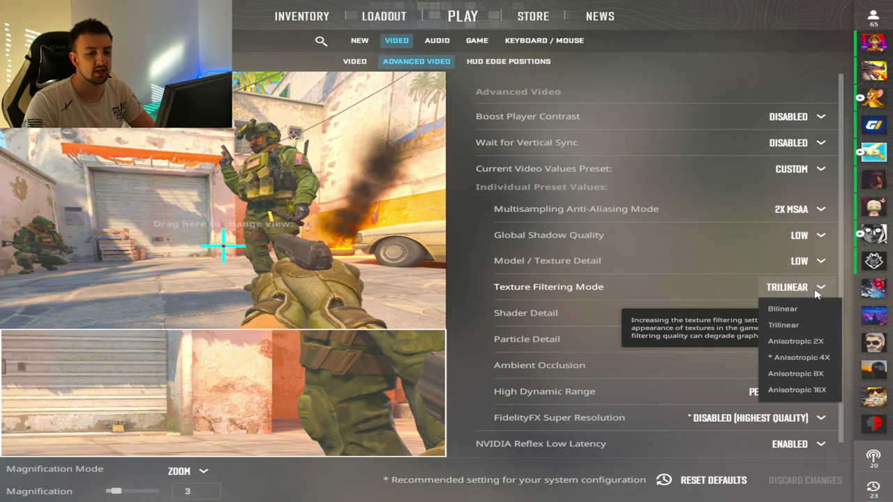
{"action": "left_click", "coordinate": [816, 286]}
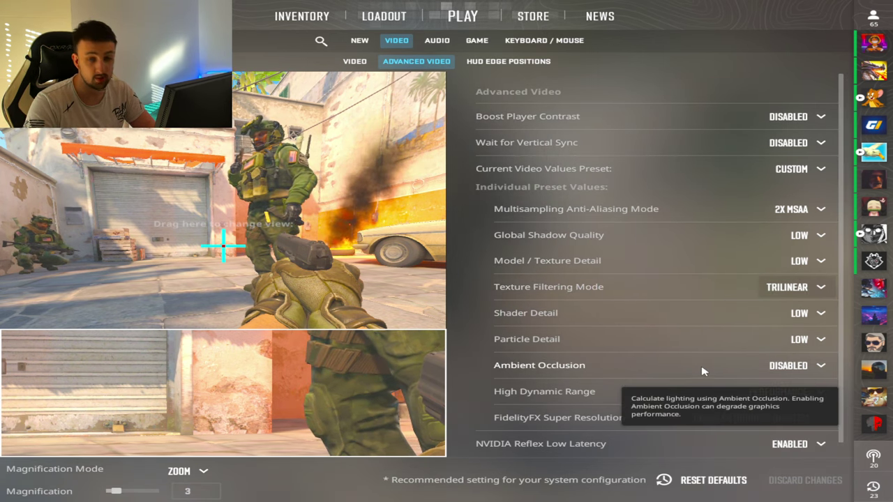
{"action": "left_click", "coordinate": [799, 288]}
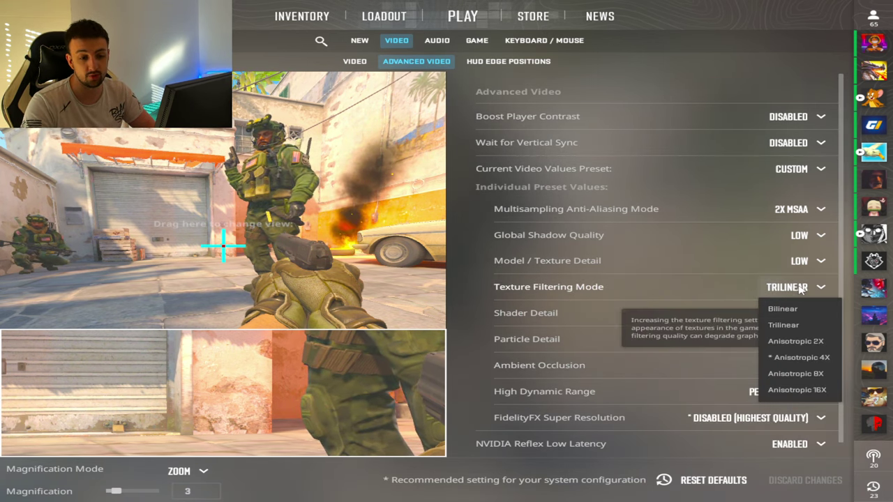
{"action": "left_click", "coordinate": [801, 289]}
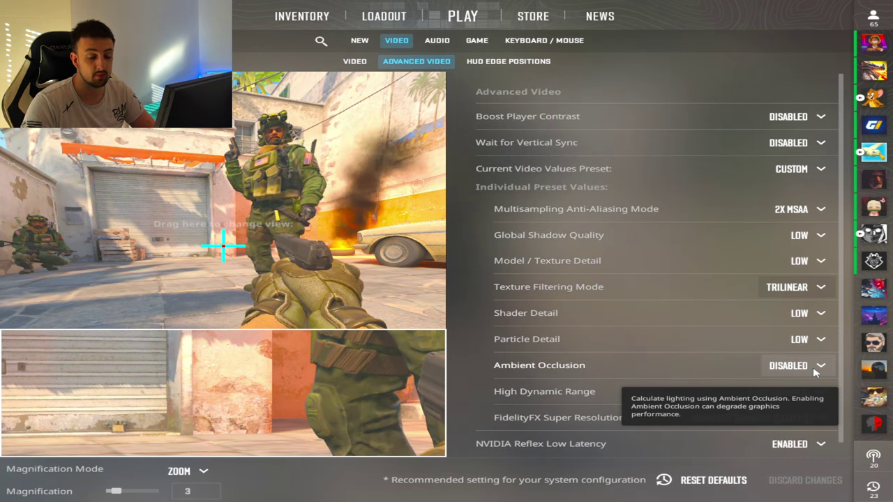
Set Ambient Occlusion to Disabled and High Dynamic Range to Performance
{"action": "scroll", "coordinate": [688, 412], "scroll_direction": "down", "scroll_amount": 1}
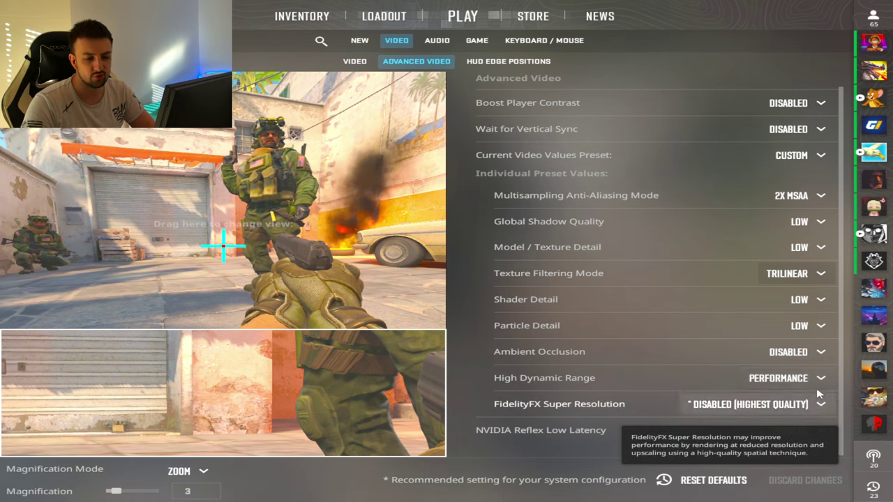
{"action": "left_click", "coordinate": [819, 351]}
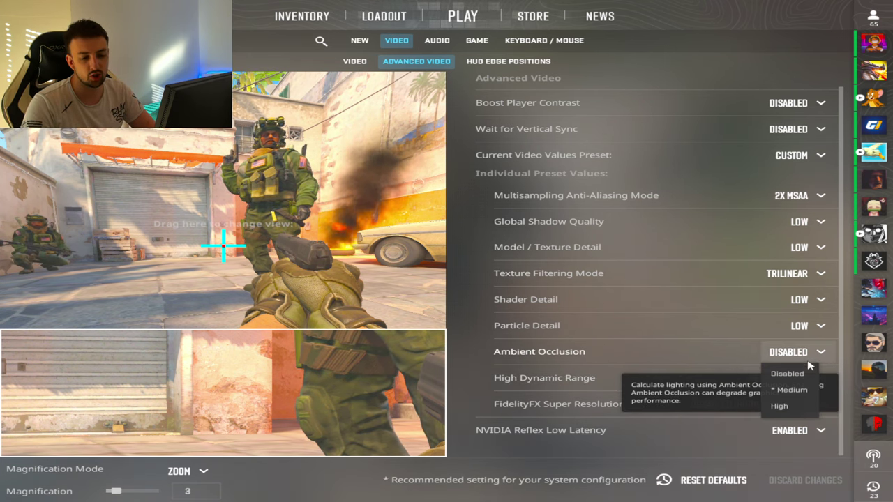
{"action": "left_click", "coordinate": [809, 370]}
{"action": "left_click", "coordinate": [820, 379]}
{"action": "left_click", "coordinate": [774, 400]}
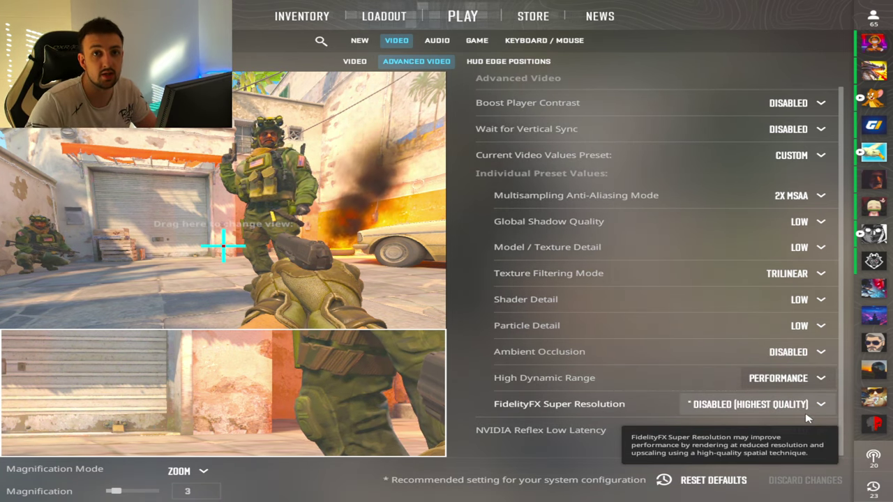
{"action": "left_click", "coordinate": [780, 378]}
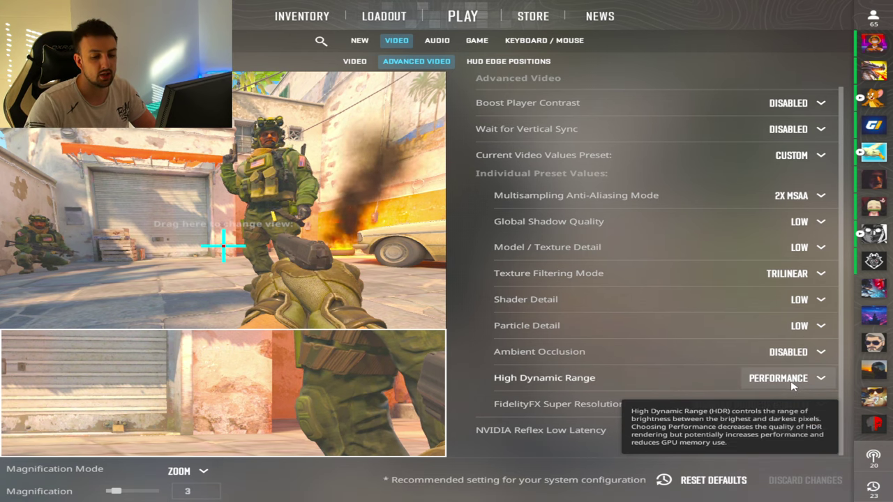
{"action": "left_click", "coordinate": [774, 400]}
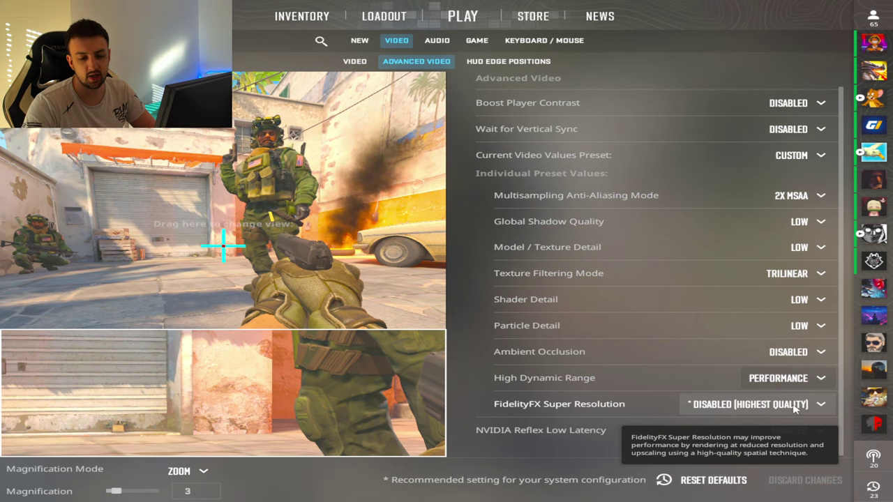
Review the options for FidelityFX Super Resolution and NVIDIA Reflex Low Latency
{"action": "left_click", "coordinate": [764, 416]}
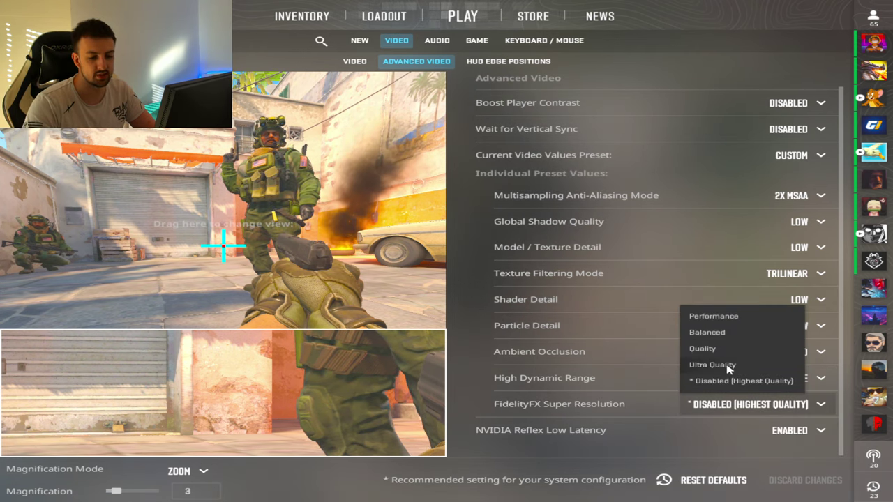
{"action": "left_click", "coordinate": [772, 412]}
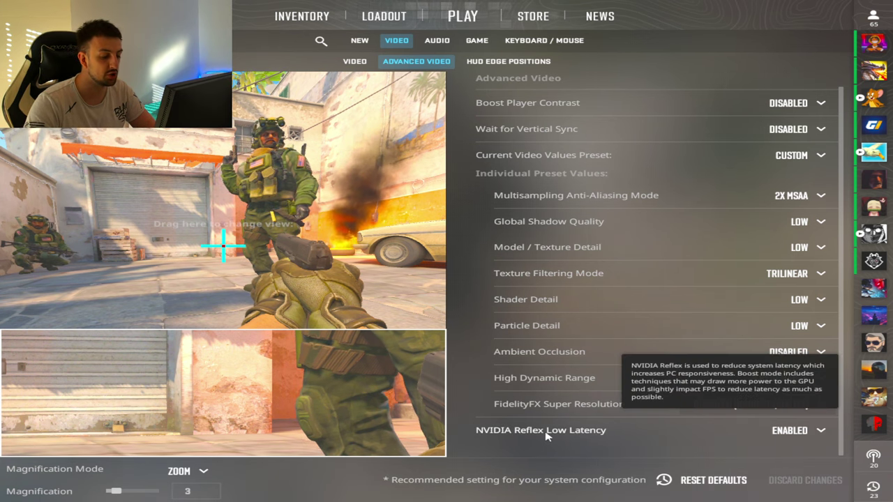
{"action": "left_click", "coordinate": [800, 440]}
{"action": "left_click", "coordinate": [798, 436]}
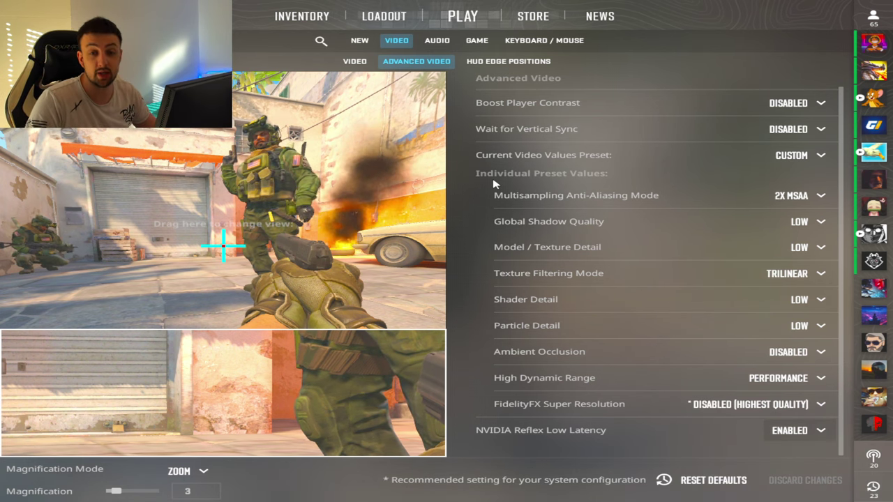
Start a competitive practice match on Inferno with Grenade Camera, Infinite Ammo and Infinite Warmup enabled, and join the Terrorists
{"action": "left_click", "coordinate": [462, 15]}
{"action": "left_click", "coordinate": [420, 41]}
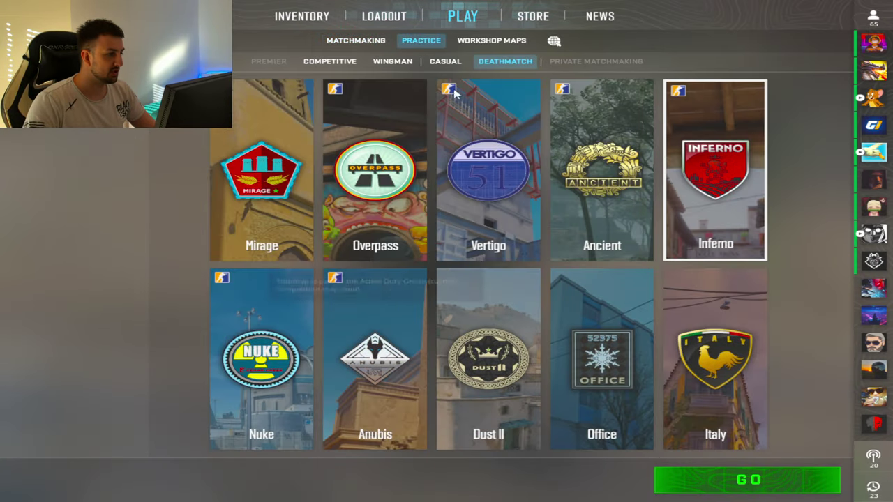
{"action": "left_click", "coordinate": [342, 60]}
{"action": "left_click", "coordinate": [115, 128]}
{"action": "left_click", "coordinate": [116, 144]}
{"action": "left_click", "coordinate": [116, 162]}
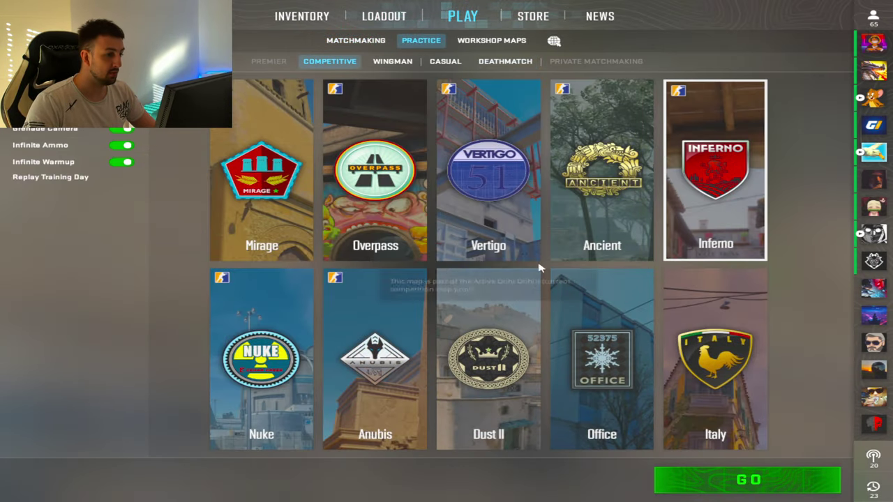
{"action": "left_click", "coordinate": [765, 481]}
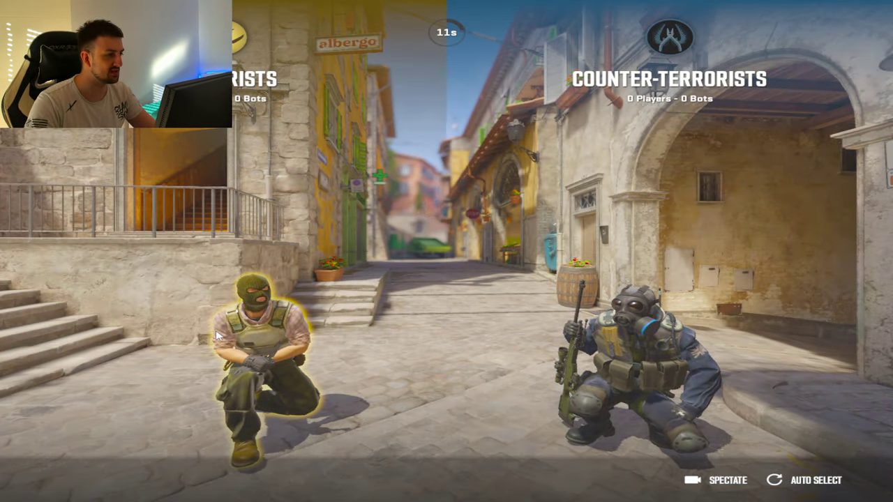
{"action": "left_click", "coordinate": [261, 362]}
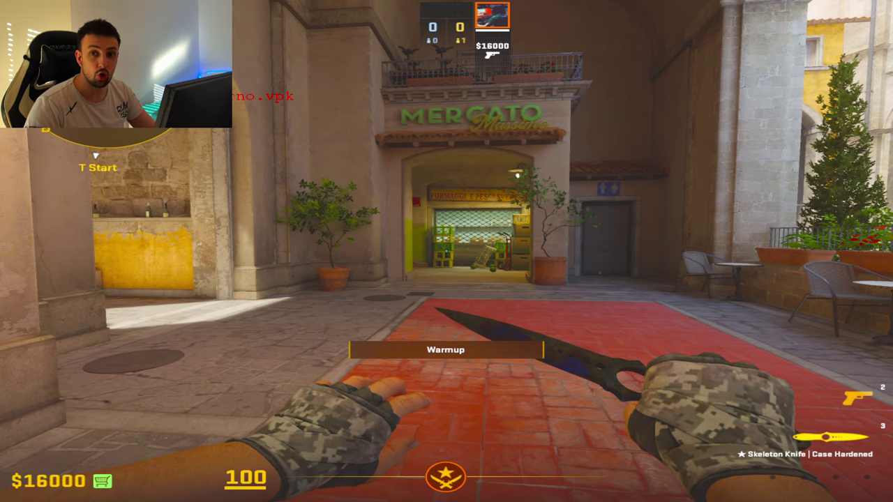
Check the frame rate on Inferno while switching between pistol and knife and moving around the T start area
{"action": "key", "text": "2"}
{"action": "key", "text": "3"}
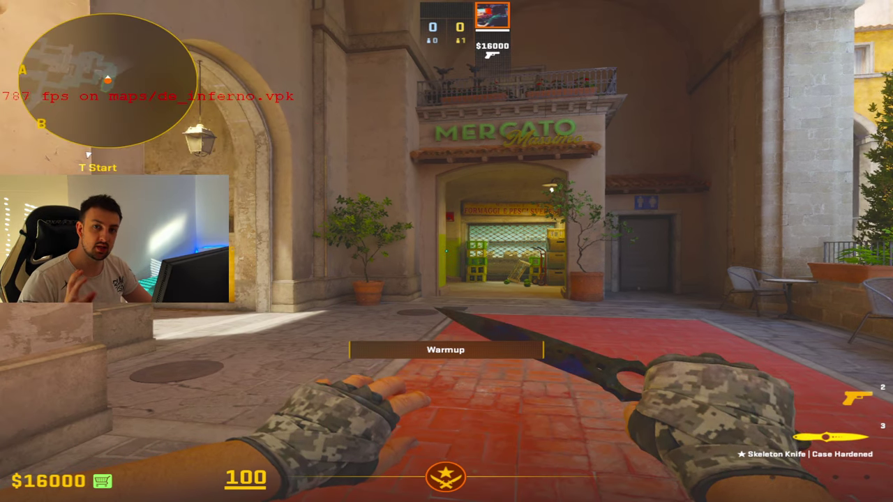
{"action": "key", "text": "2"}
{"action": "key", "text": "3"}
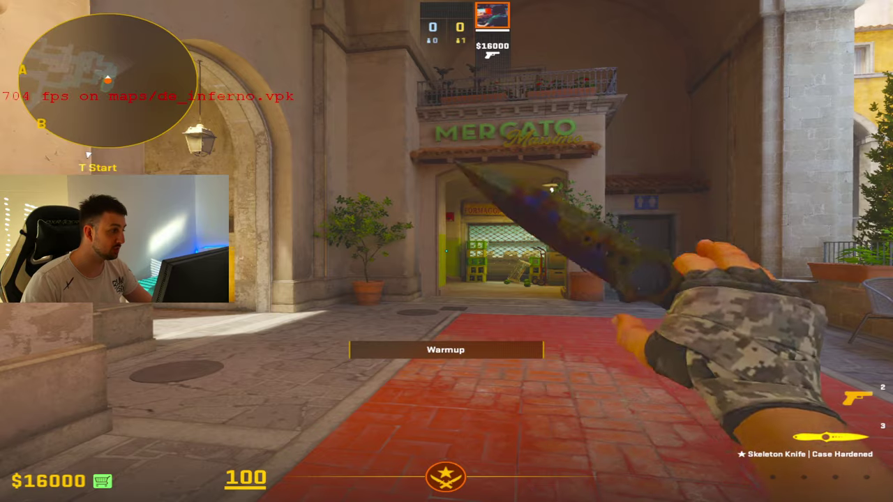
{"action": "key", "text": "2"}
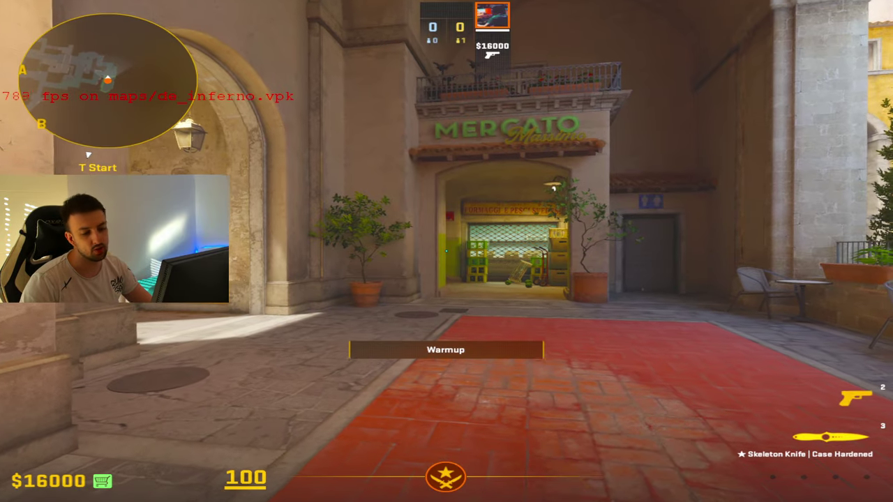
{"action": "key", "text": "3"}
{"action": "key", "text": "w"}
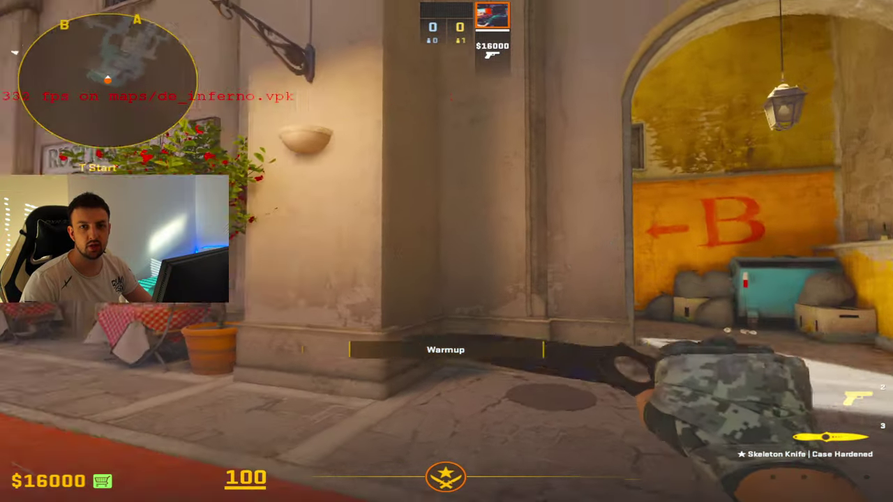
{"action": "key", "text": "f"}
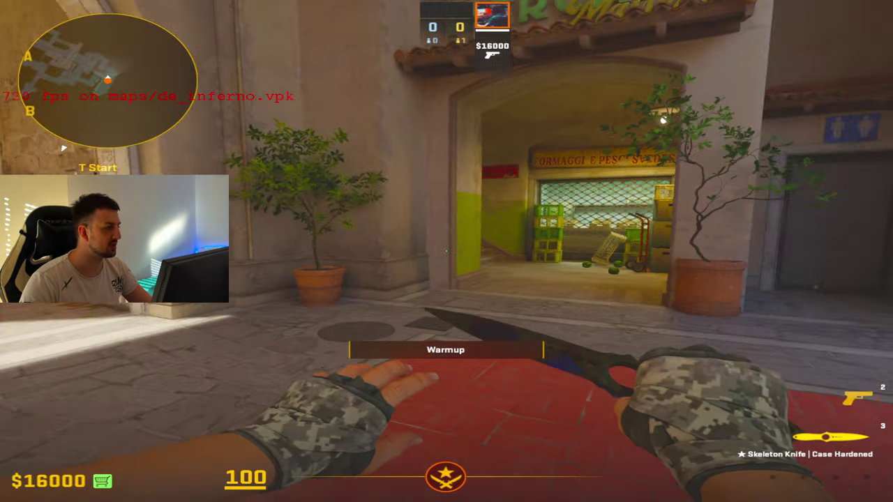
Check the frame rate on Inferno while moving from T start through Bombsite A to CT start, alternating between knife and pistol
{"action": "key", "text": "2"}
{"action": "key", "text": "3"}
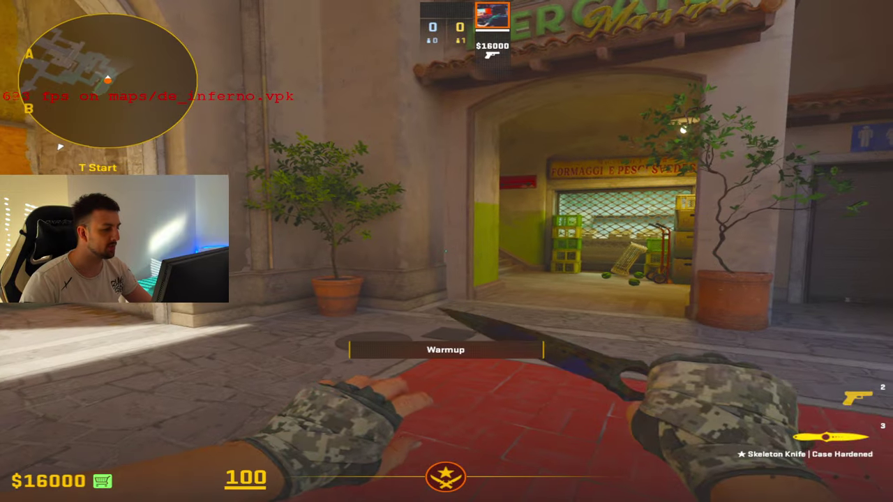
{"action": "key", "text": "f"}
{"action": "key", "text": "w"}
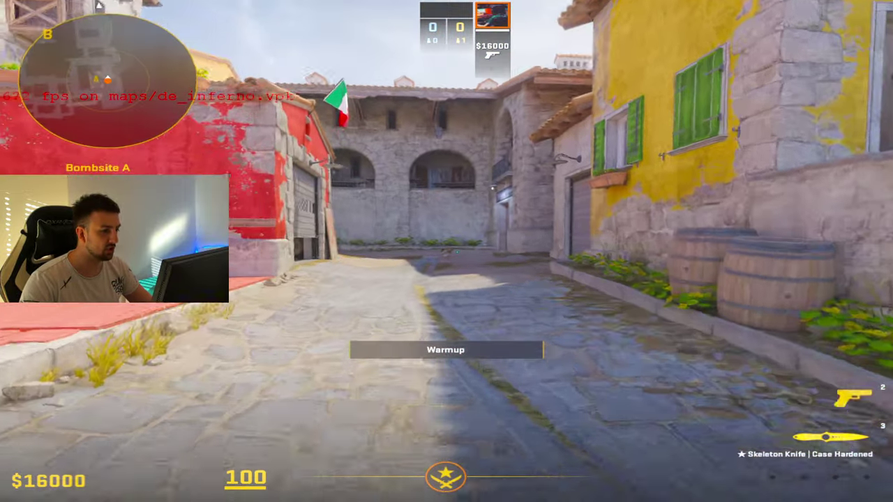
{"action": "key", "text": "2"}
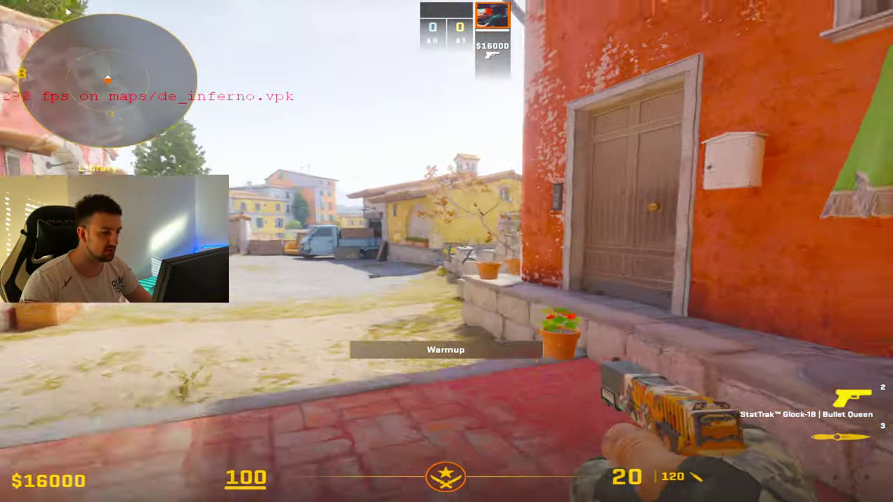
{"action": "key", "text": "2"}
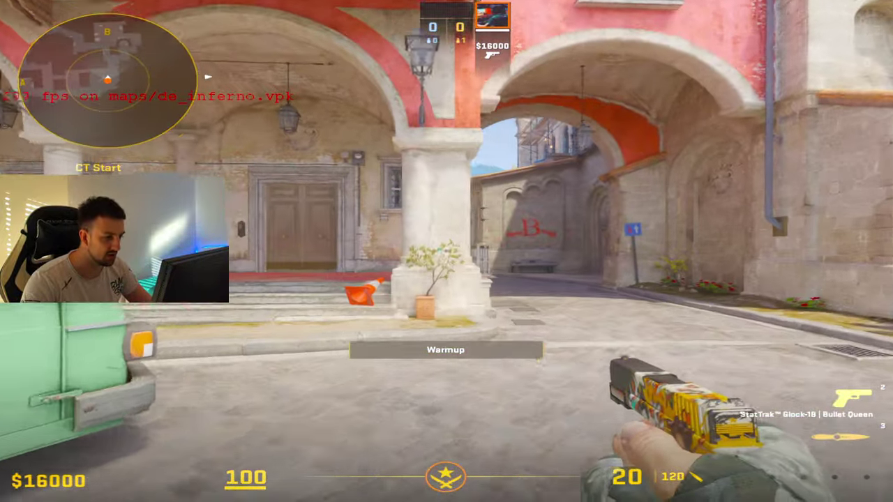
{"action": "key", "text": "w"}
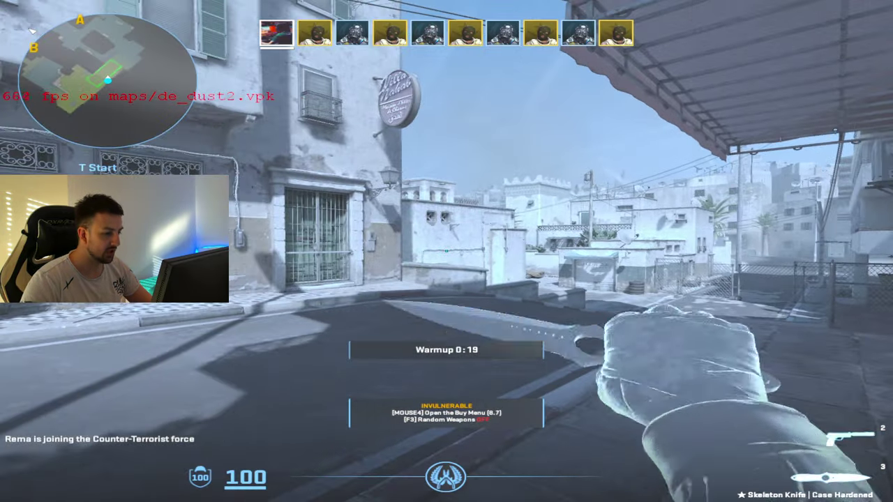
Join the Terrorists in the Dust II deathmatch warmup and buy an AK-47
{"action": "key", "text": "Tab"}
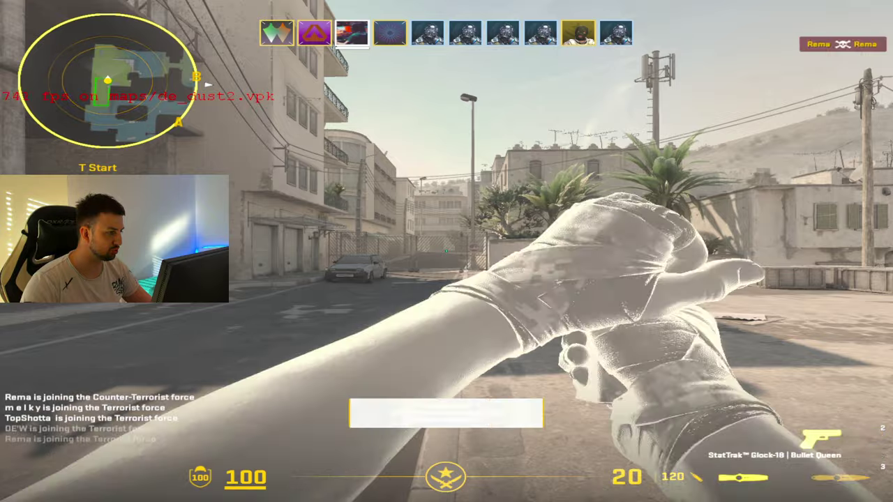
{"action": "key", "text": "b"}
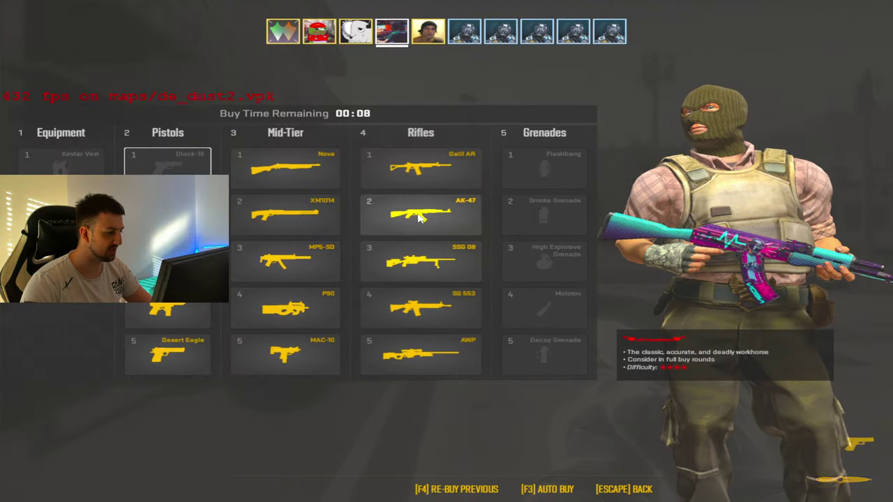
{"action": "left_click", "coordinate": [419, 217]}
Check the frame rate on Dust II during warmup while moving around T start and switching between knife and pistol
{"action": "key", "text": "3"}
{"action": "key", "text": "2"}
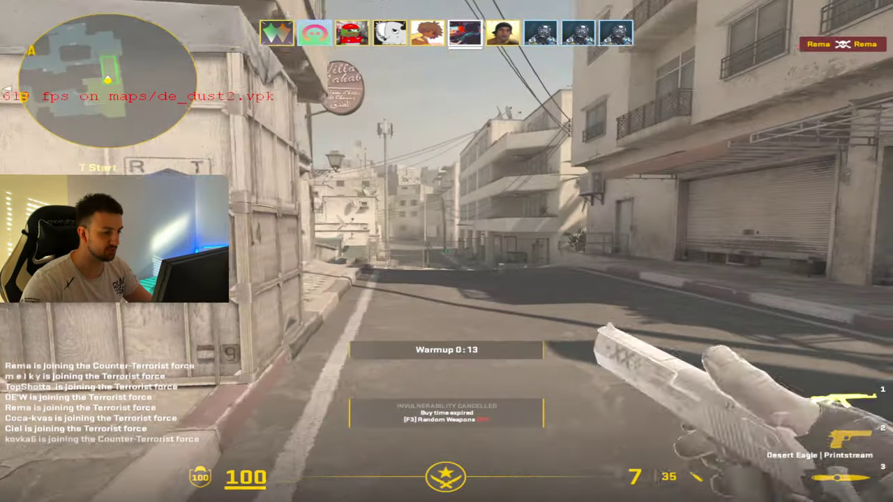
{"action": "key", "text": "3"}
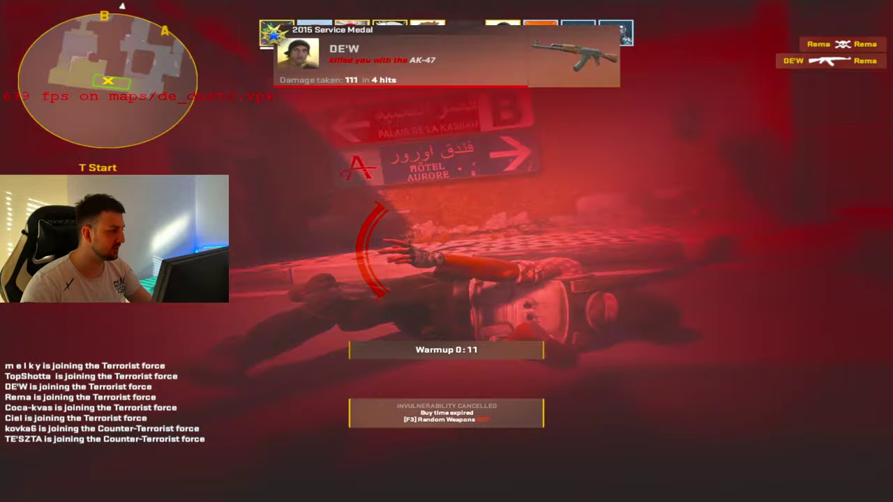
{"action": "key", "text": "2"}
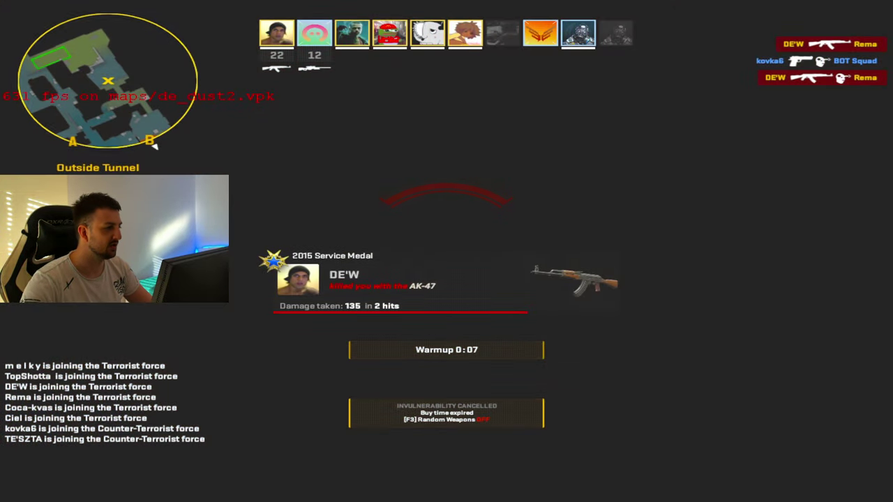